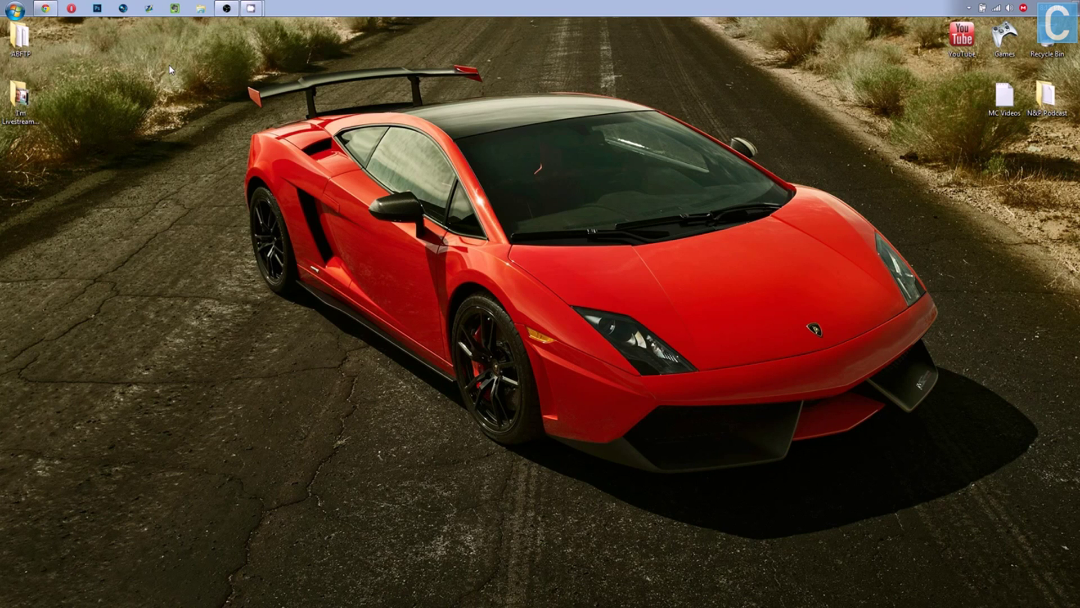
Return to OBS and add a new scene with the default name Scene
{"action": "left_click", "coordinate": [54, 12]}
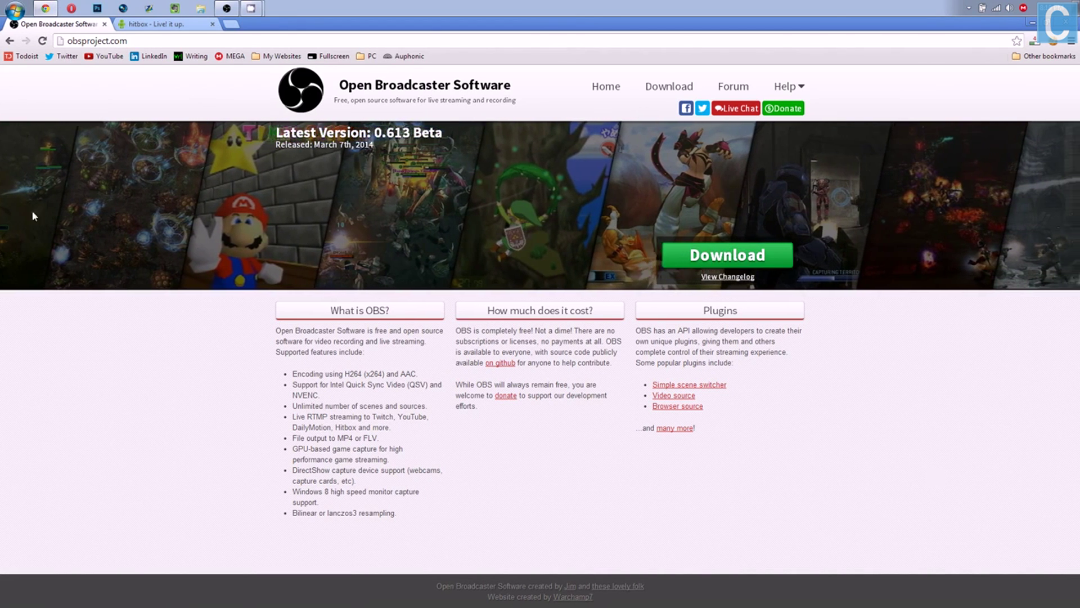
{"action": "left_click", "coordinate": [1030, 25]}
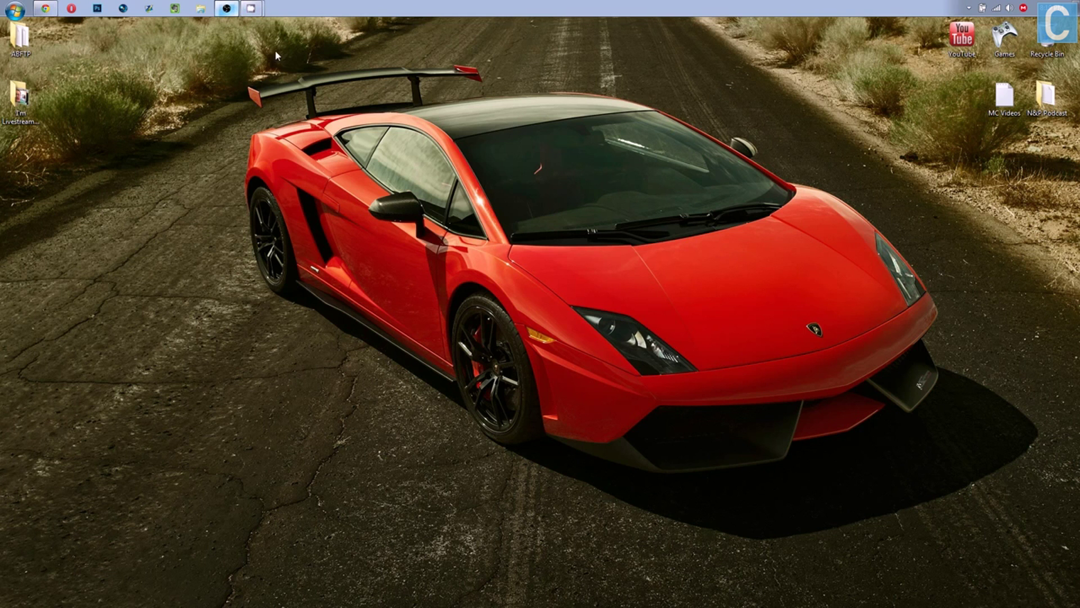
{"action": "left_click", "coordinate": [226, 8]}
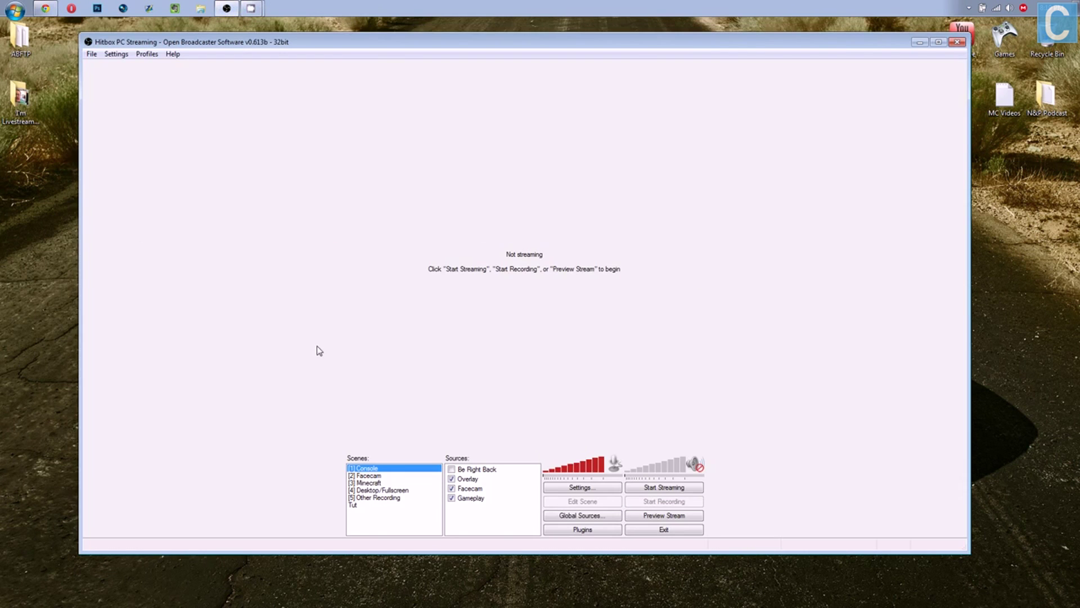
{"action": "right_click", "coordinate": [384, 517]}
{"action": "left_click", "coordinate": [393, 522]}
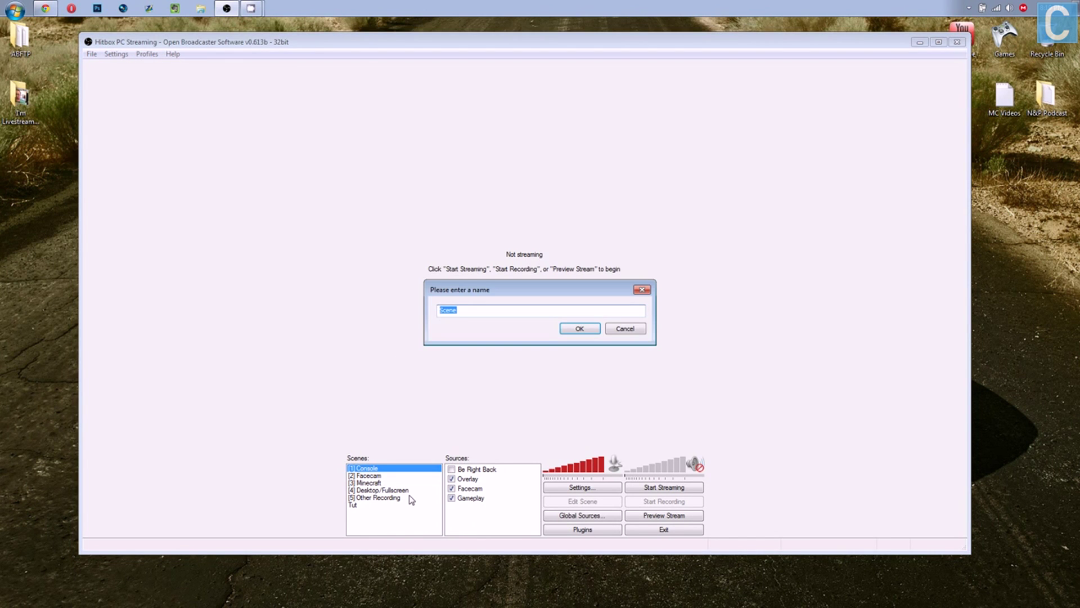
{"action": "key", "text": "Return"}
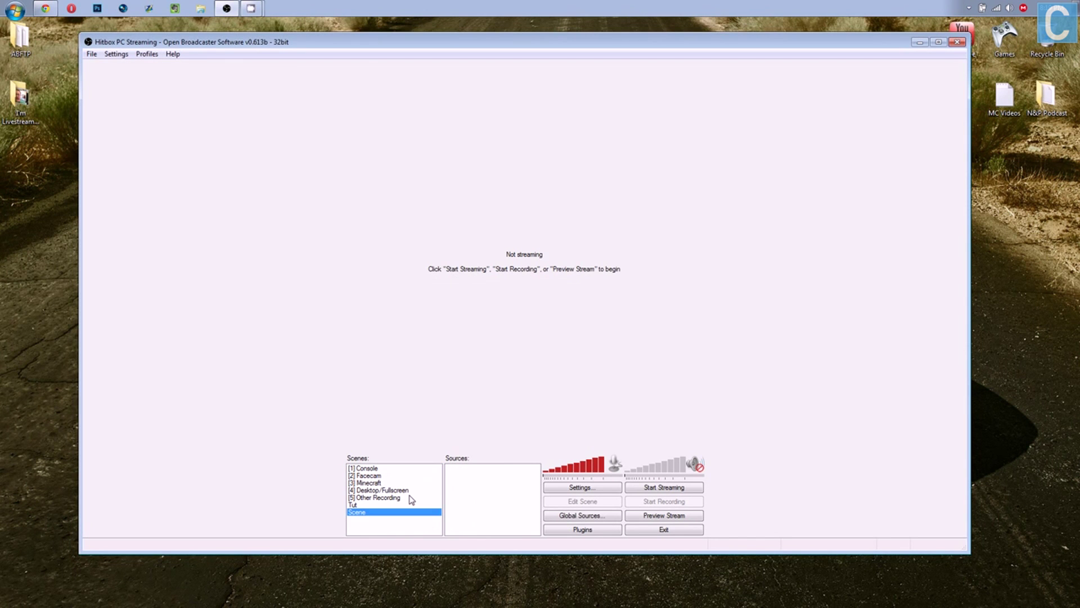
Add a Monitor Capture source to Scene, then start and stop a stream preview
{"action": "right_click", "coordinate": [465, 477]}
{"action": "mouse_move", "coordinate": [478, 487]}
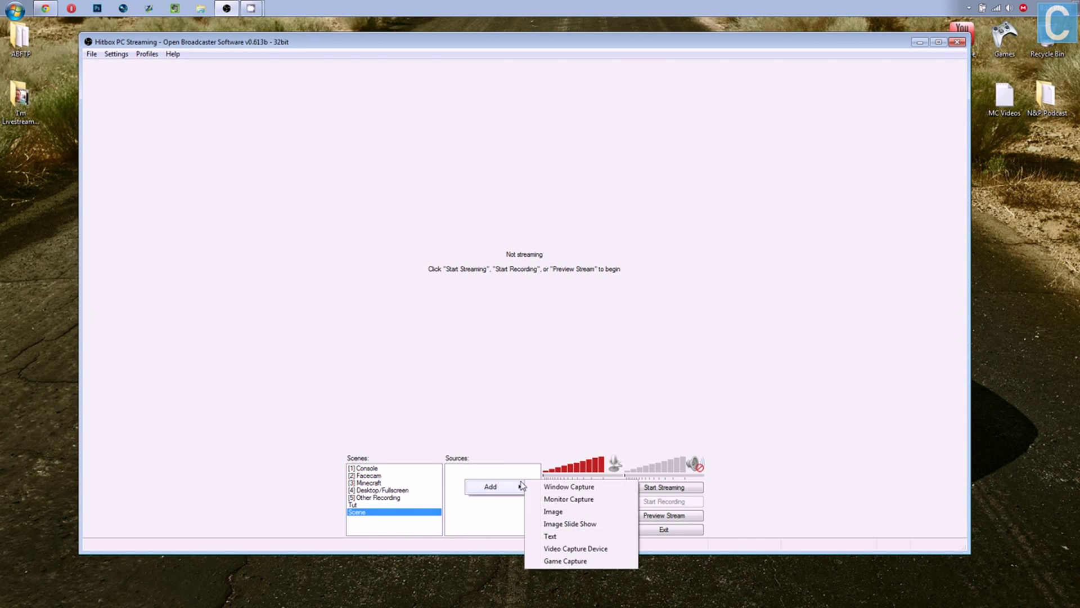
{"action": "left_click", "coordinate": [569, 499]}
{"action": "left_click", "coordinate": [572, 327]}
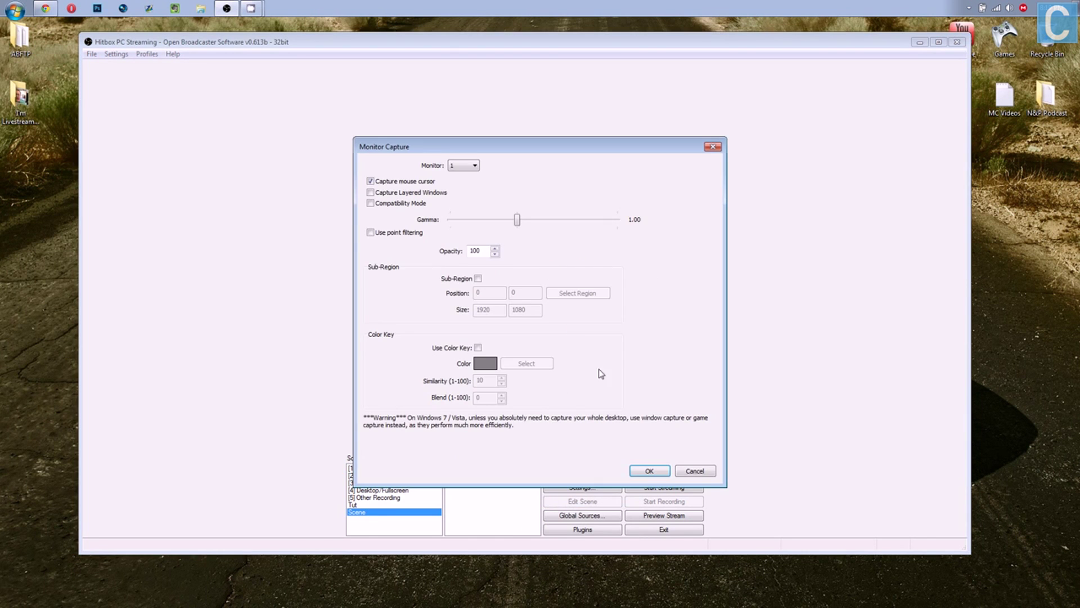
{"action": "left_click", "coordinate": [470, 167]}
{"action": "left_click", "coordinate": [468, 175]}
{"action": "left_click", "coordinate": [653, 472]}
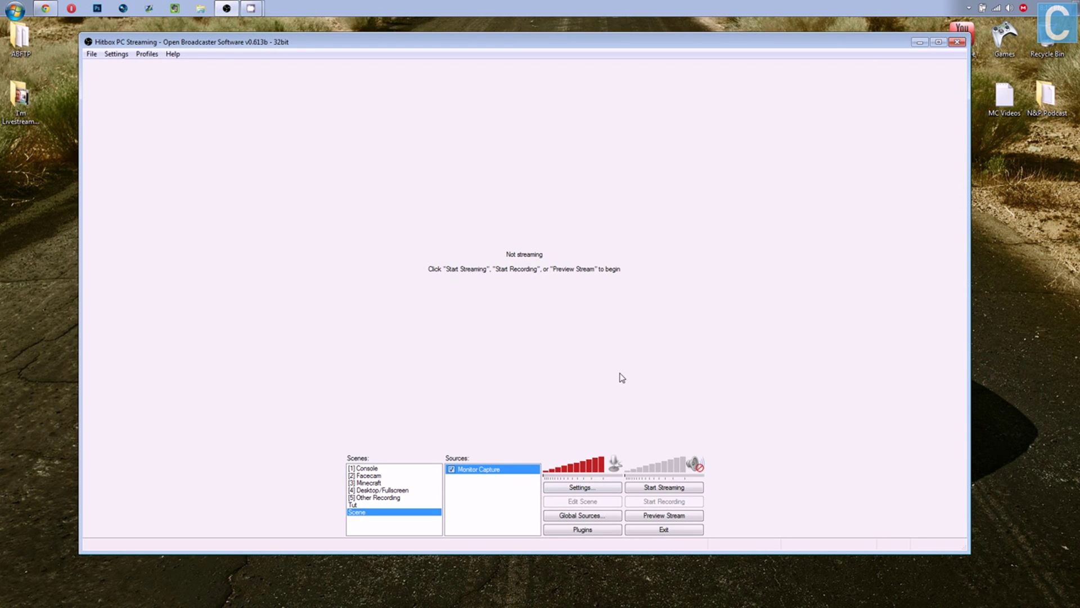
{"action": "left_click", "coordinate": [669, 517]}
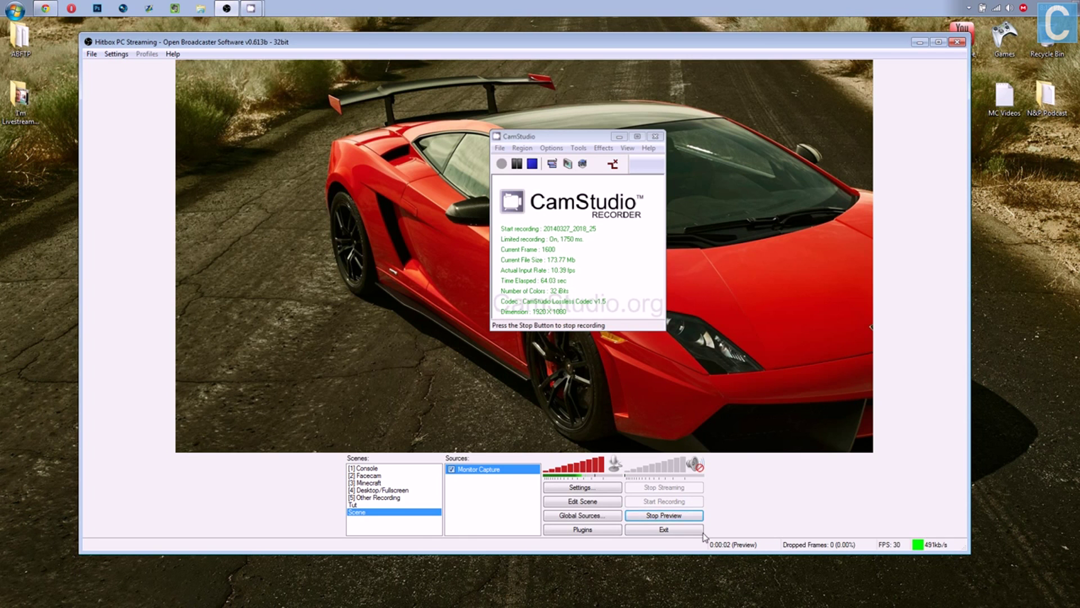
{"action": "left_click", "coordinate": [664, 515]}
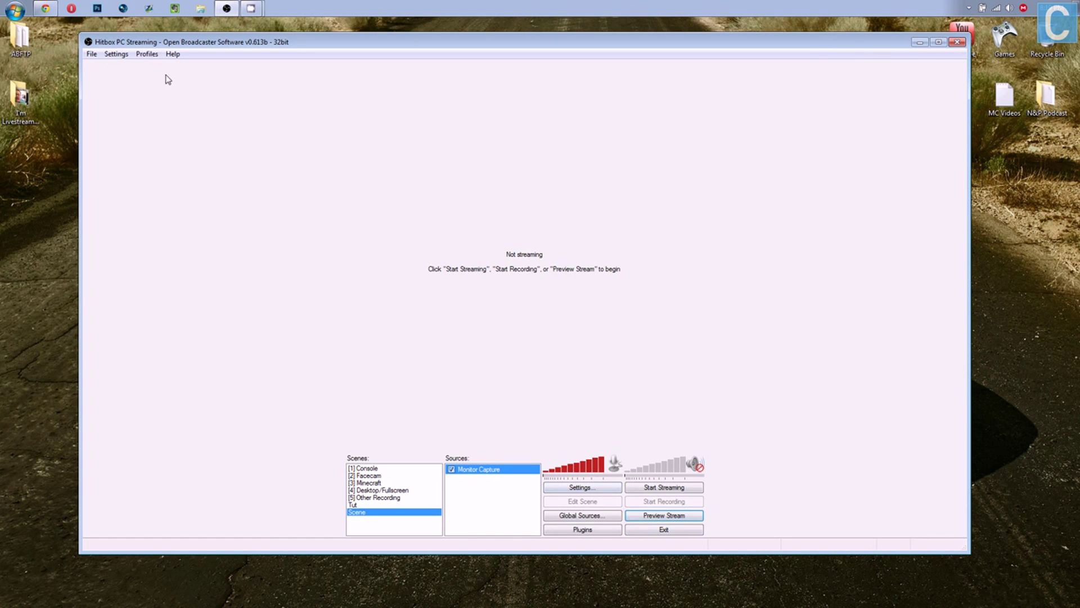
In Settings > Encoding, set x264 CBR with 1700 kbps max bitrate and 1700 buffer size
{"action": "left_click", "coordinate": [128, 57]}
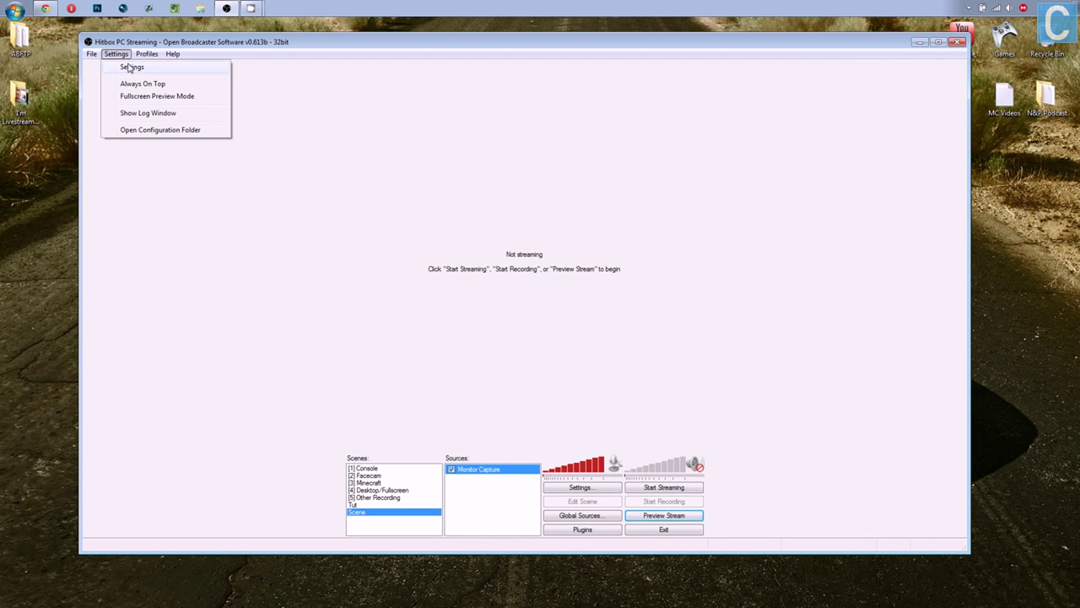
{"action": "left_click", "coordinate": [133, 66]}
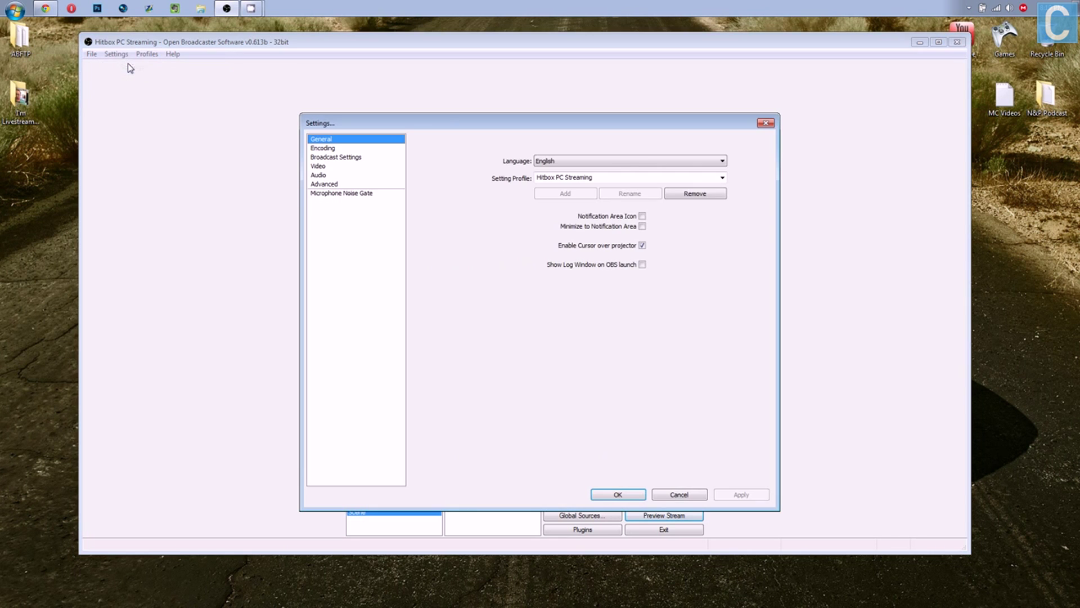
{"action": "left_click", "coordinate": [339, 149]}
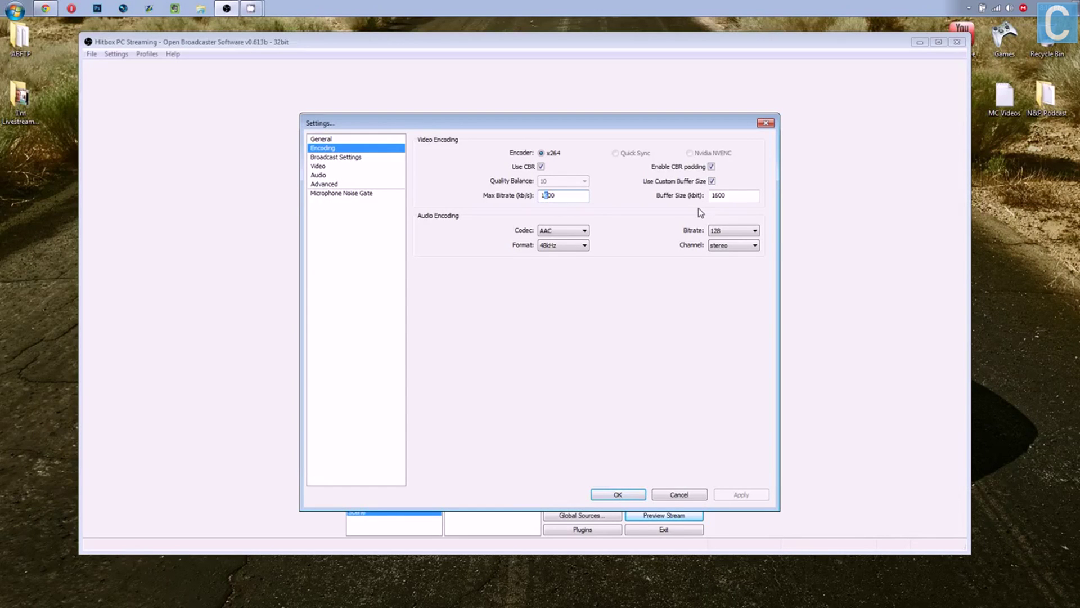
{"action": "type", "text": "7"}
{"action": "left_click", "coordinate": [732, 197]}
{"action": "key", "text": "Left"}
{"action": "key", "text": "Left"}
{"action": "key", "text": "shift+Left"}
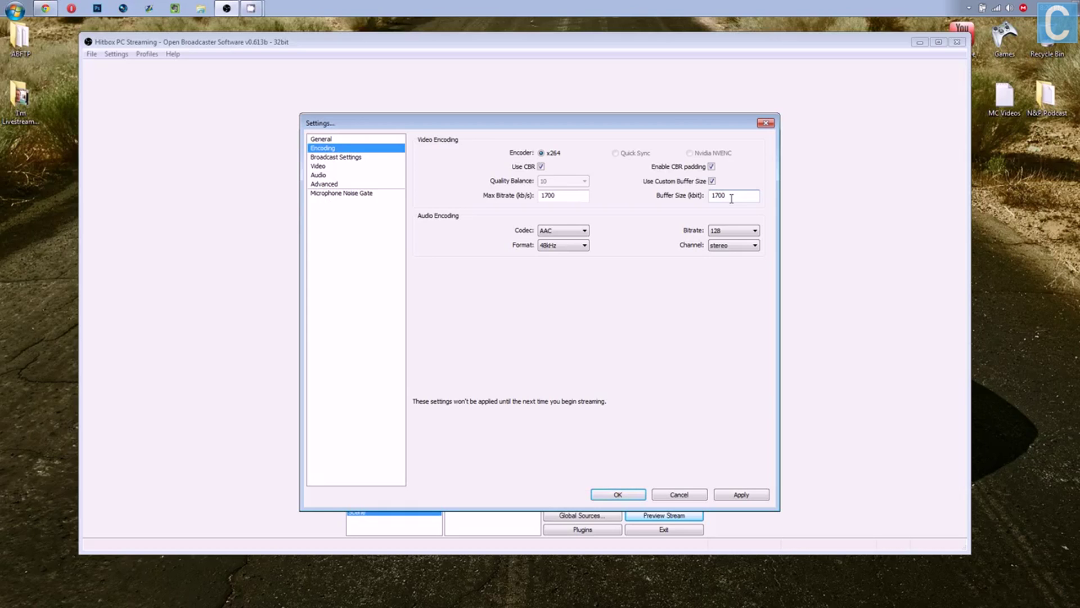
{"action": "mouse_move", "coordinate": [560, 197]}
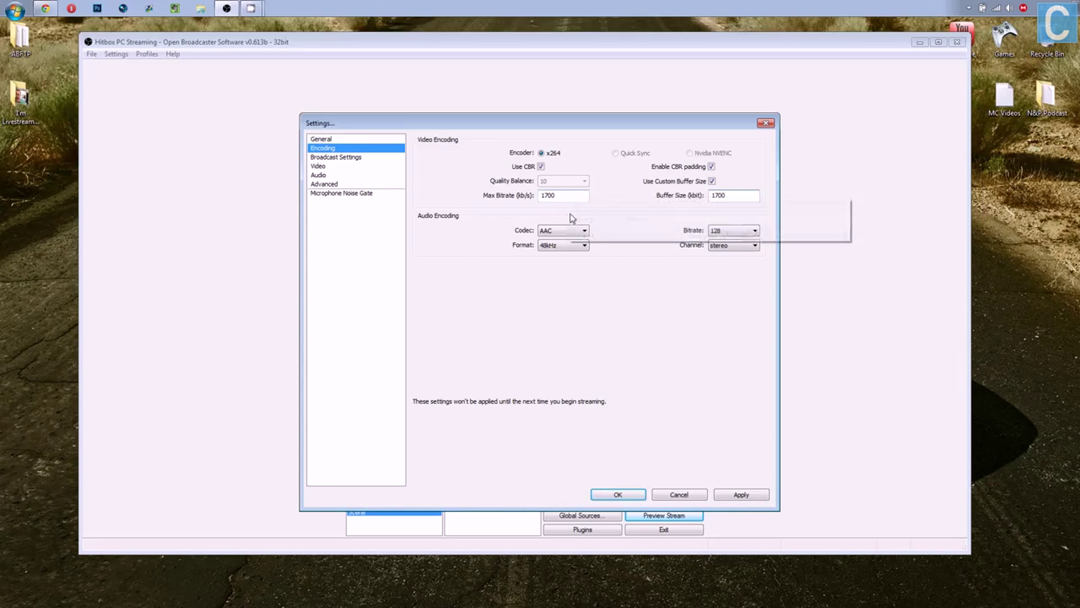
Keep the audio codec as AAC at 128 kbps, 48kHz stereo
{"action": "left_click", "coordinate": [585, 231]}
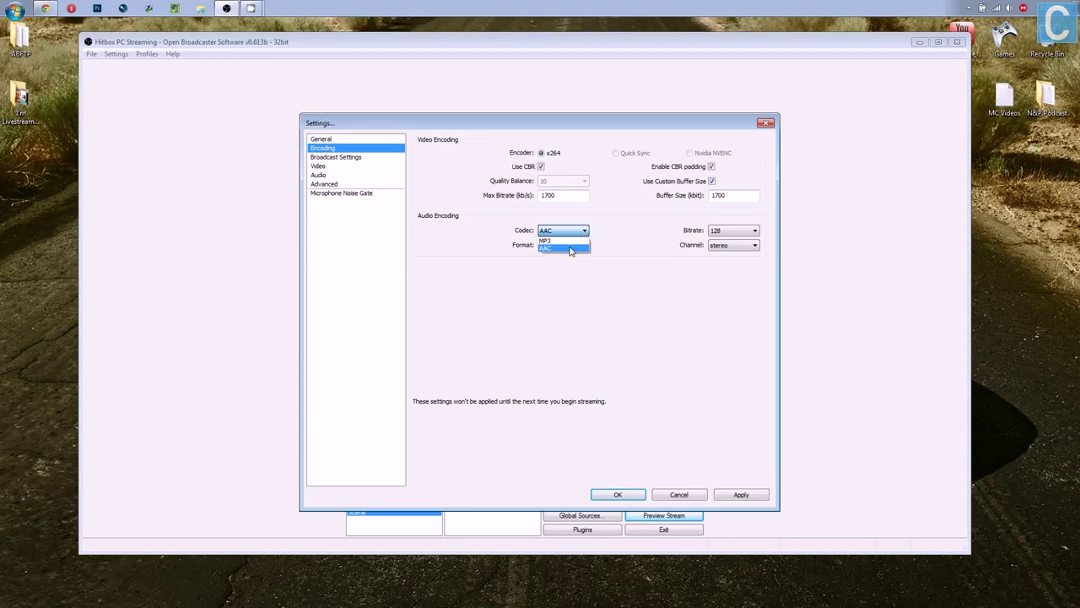
{"action": "left_click", "coordinate": [574, 241]}
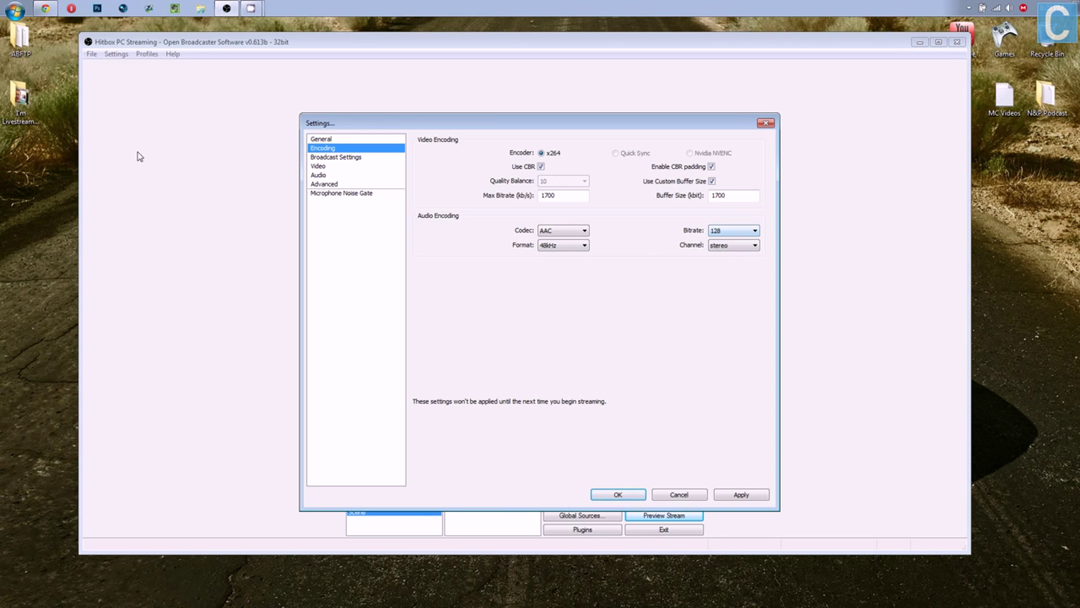
{"action": "left_click", "coordinate": [337, 158]}
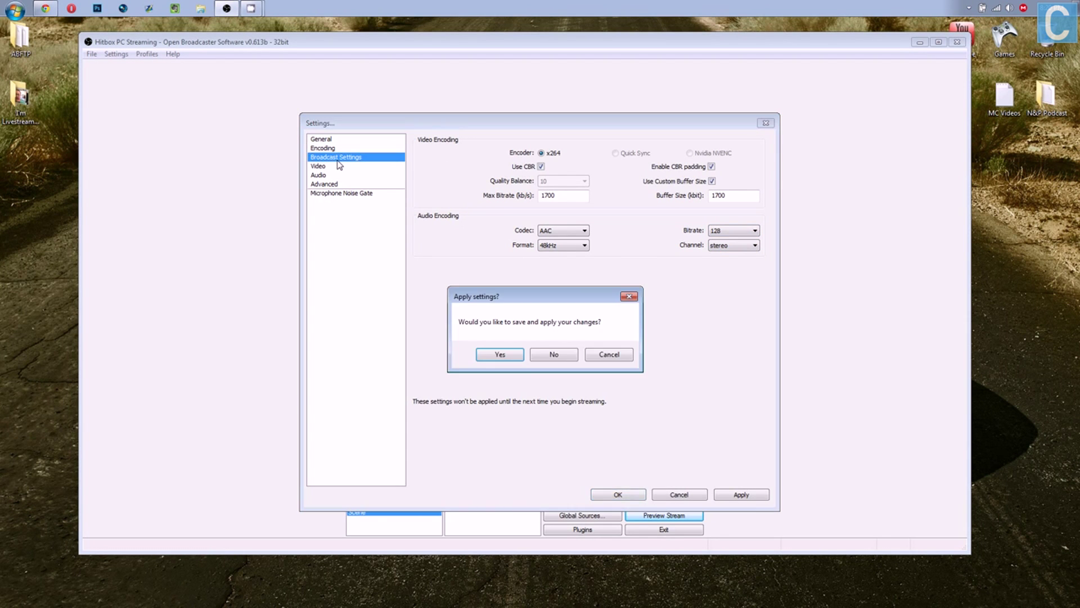
Apply the encoding changes and set broadcast to Live Stream on hitbox.tv's US-East server
{"action": "left_click", "coordinate": [516, 357]}
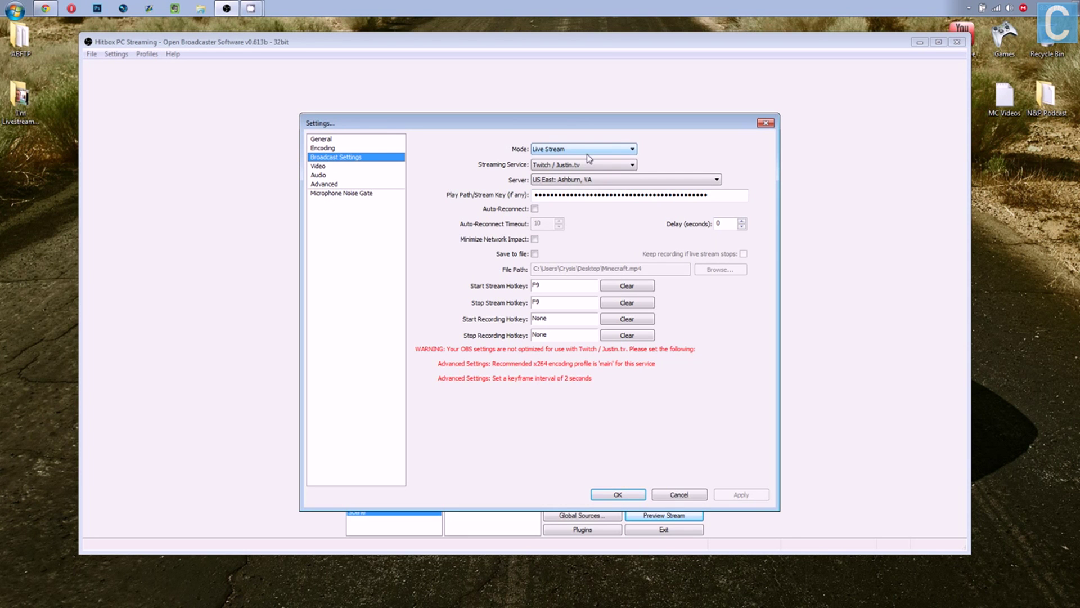
{"action": "left_click", "coordinate": [569, 149]}
{"action": "left_click", "coordinate": [566, 157]}
{"action": "left_click", "coordinate": [563, 164]}
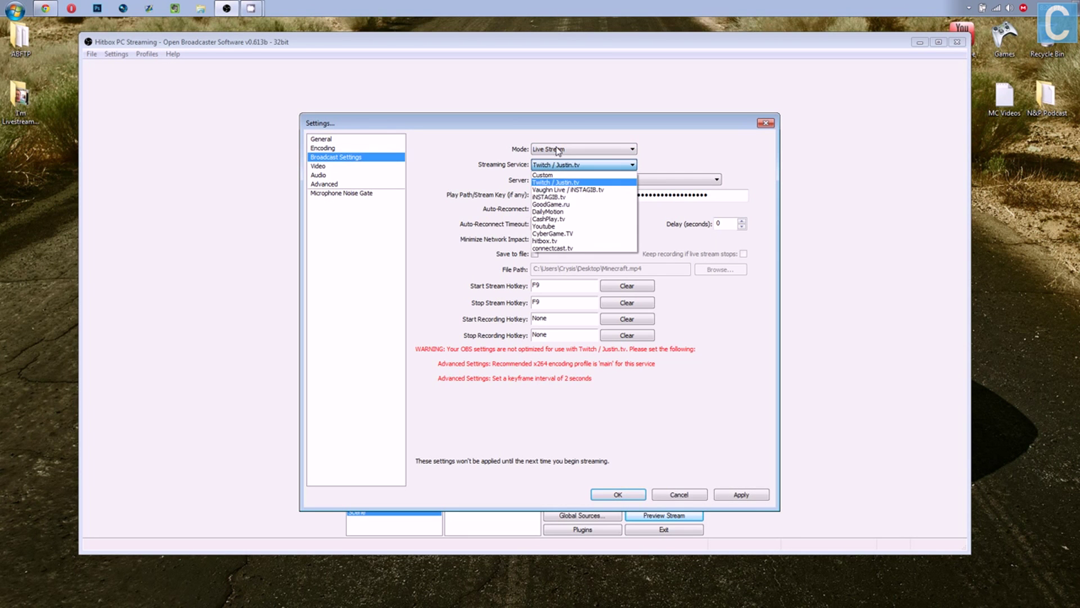
{"action": "left_click", "coordinate": [551, 241]}
{"action": "left_click", "coordinate": [554, 179]}
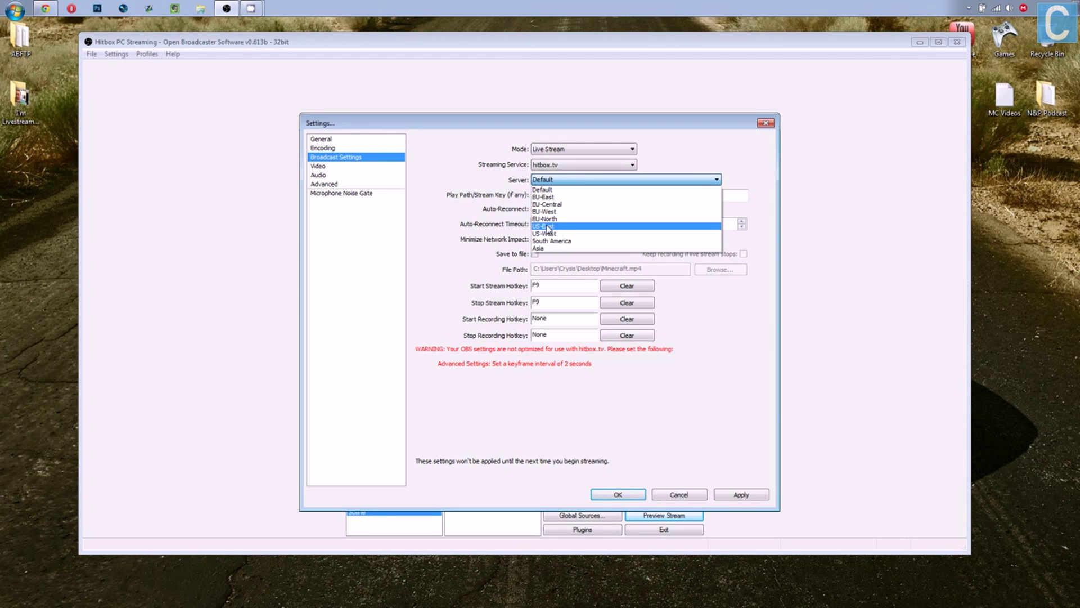
{"action": "left_click", "coordinate": [549, 227]}
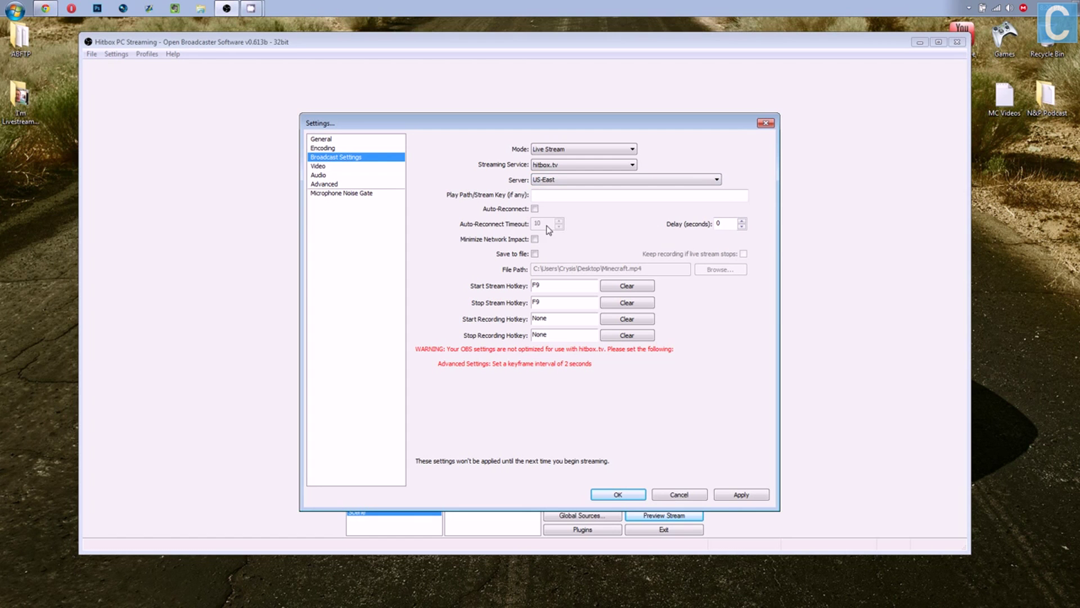
{"action": "left_click", "coordinate": [549, 197]}
{"action": "left_click", "coordinate": [44, 8]}
Copy the stream key from hitbox.tv's livestream details and paste it into OBS's stream key field
{"action": "left_click", "coordinate": [163, 24]}
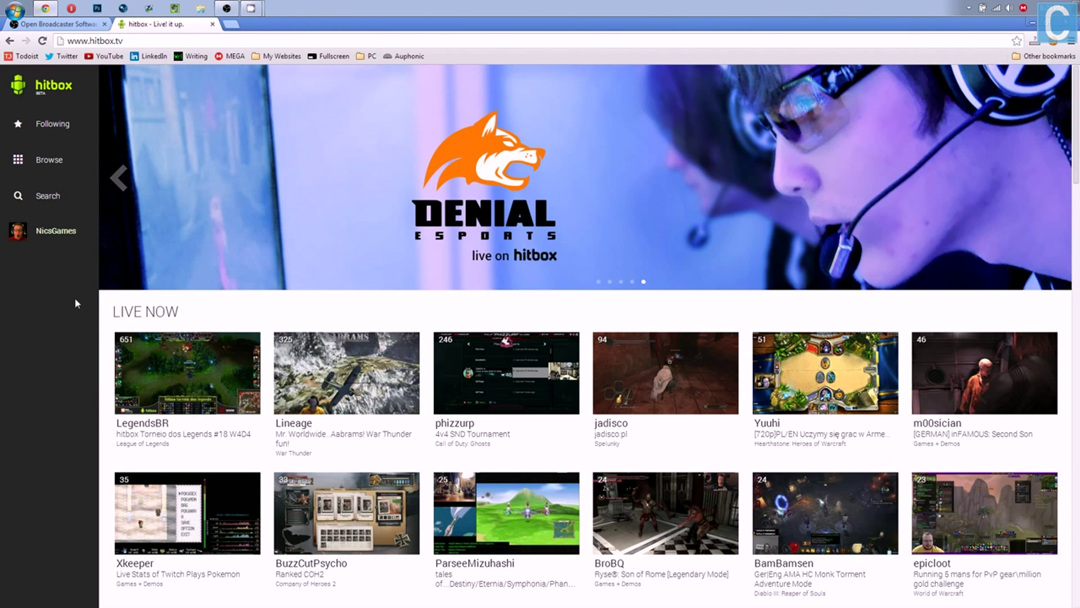
{"action": "left_click", "coordinate": [49, 239]}
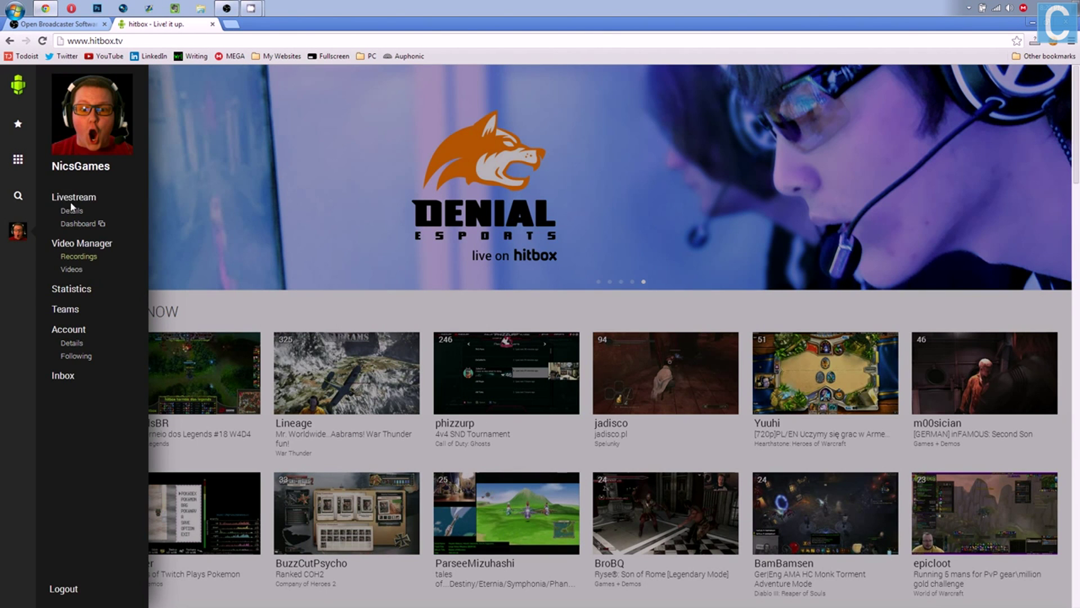
{"action": "left_click", "coordinate": [66, 197]}
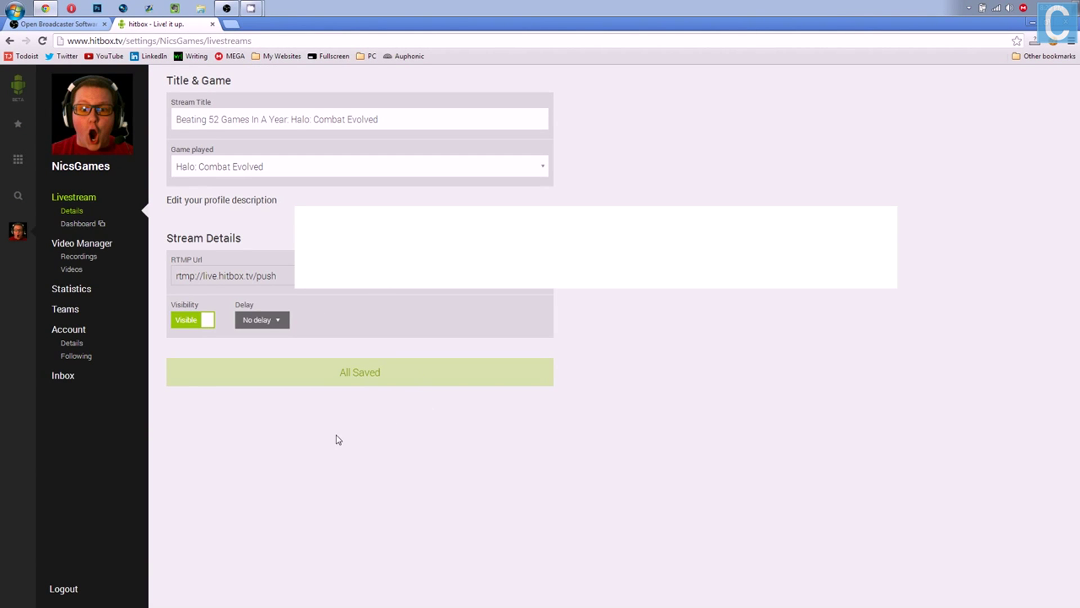
{"action": "key", "text": "super"}
{"action": "key", "text": "super"}
{"action": "left_click", "coordinate": [227, 8]}
{"action": "left_click", "coordinate": [581, 197]}
{"action": "key", "text": "ctrl+v"}
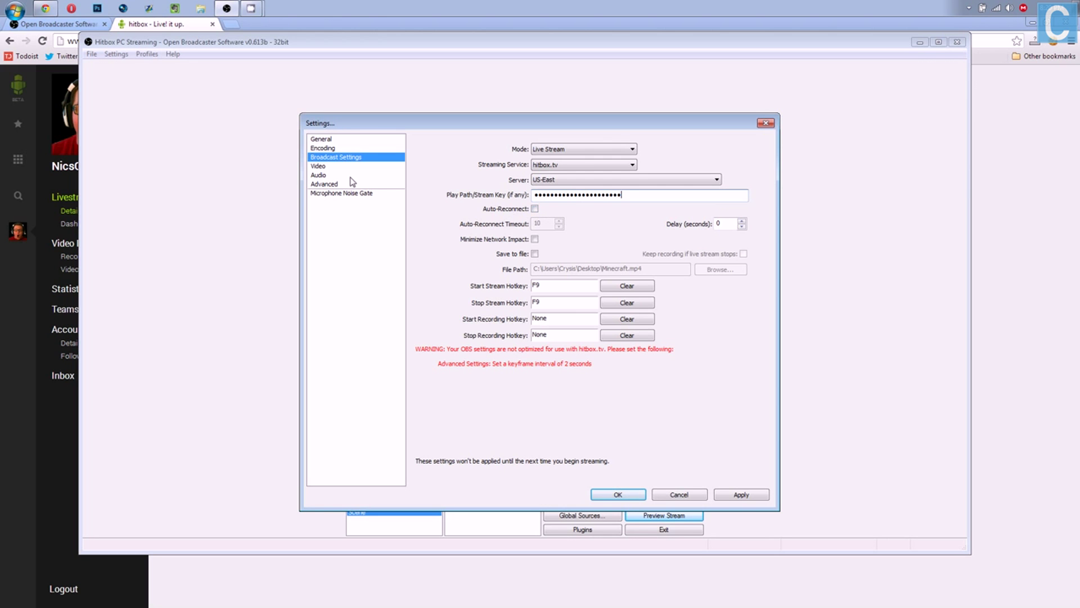
Save the broadcast settings and review the Video and Audio settings pages
{"action": "left_click", "coordinate": [334, 171]}
{"action": "left_click", "coordinate": [506, 357]}
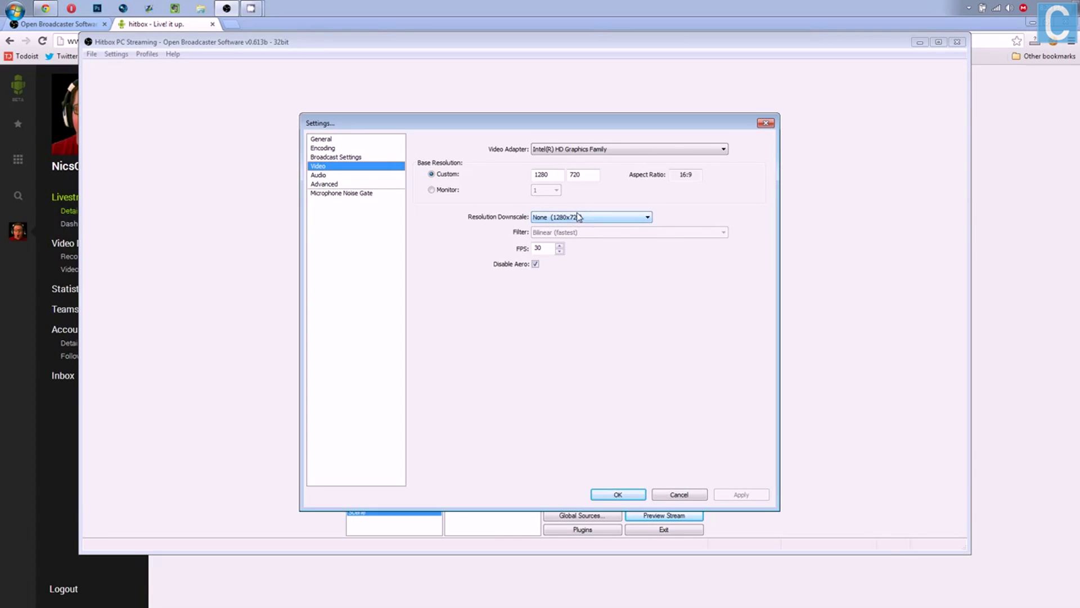
{"action": "left_click", "coordinate": [336, 175]}
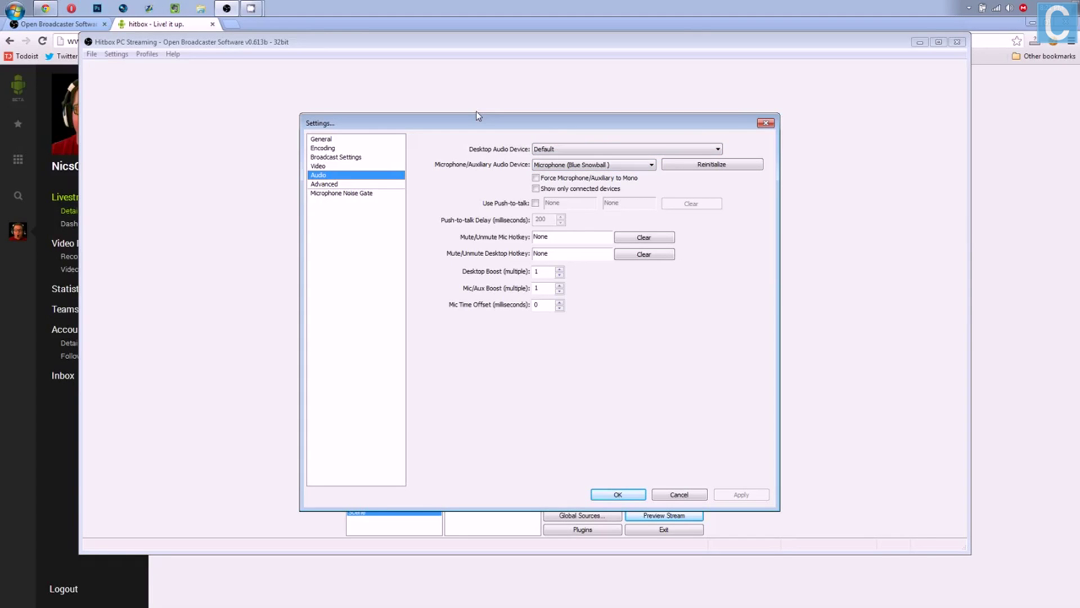
Turn off Custom x264 Encoder Settings under Advanced, apply, and close Settings
{"action": "left_click", "coordinate": [318, 184]}
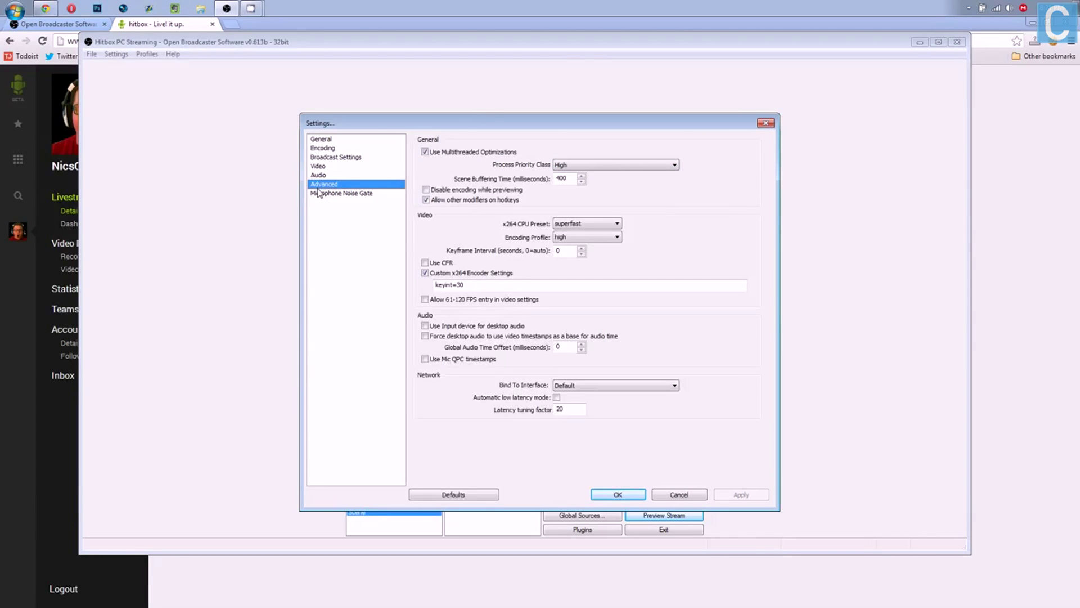
{"action": "left_click", "coordinate": [426, 273]}
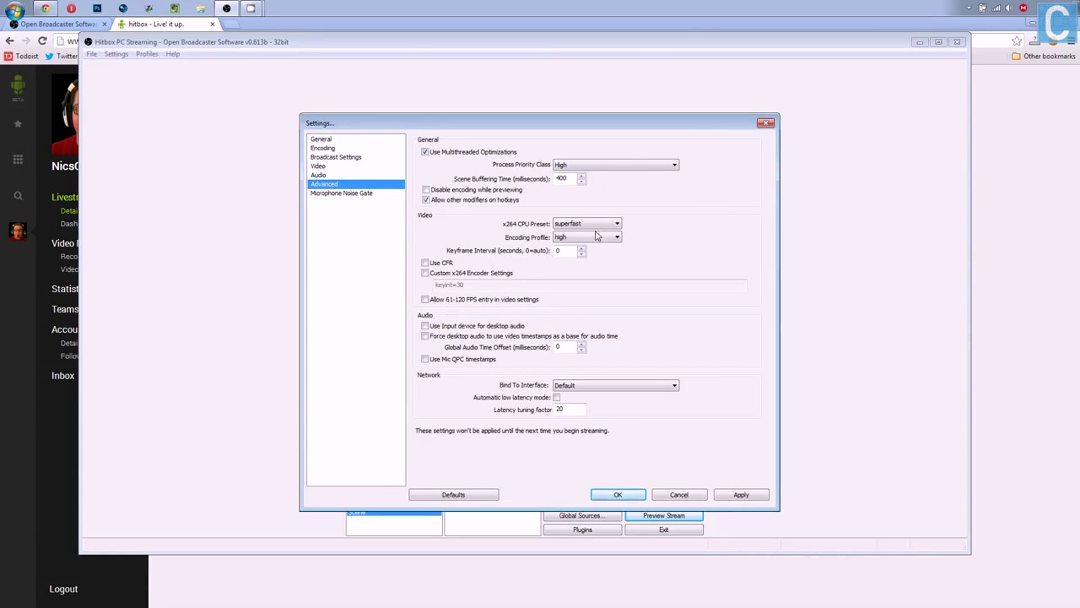
{"action": "left_click", "coordinate": [756, 493]}
{"action": "left_click", "coordinate": [599, 496]}
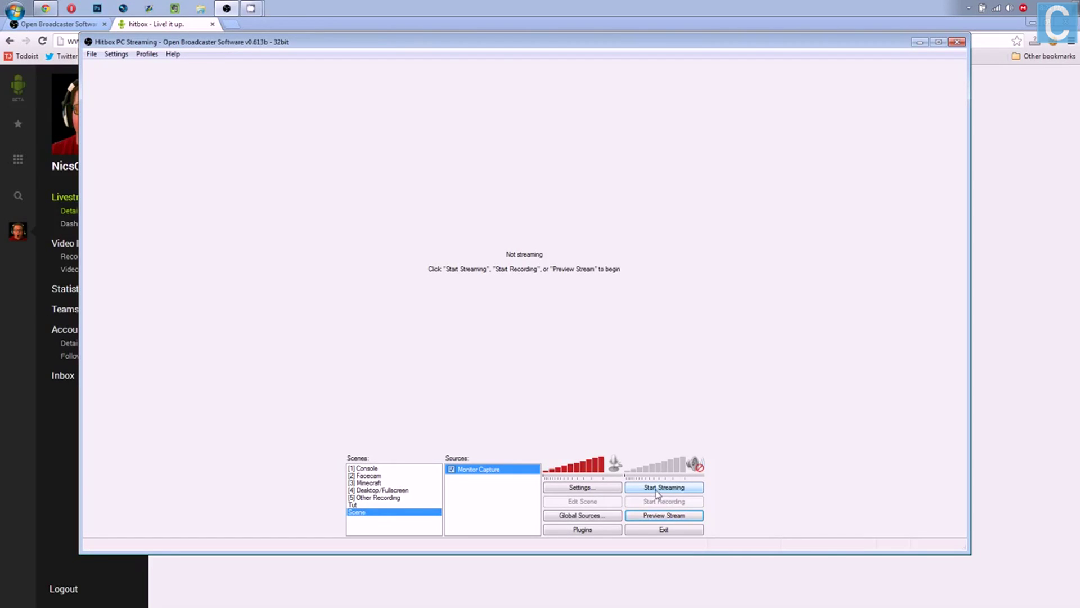
{"action": "left_click", "coordinate": [63, 168]}
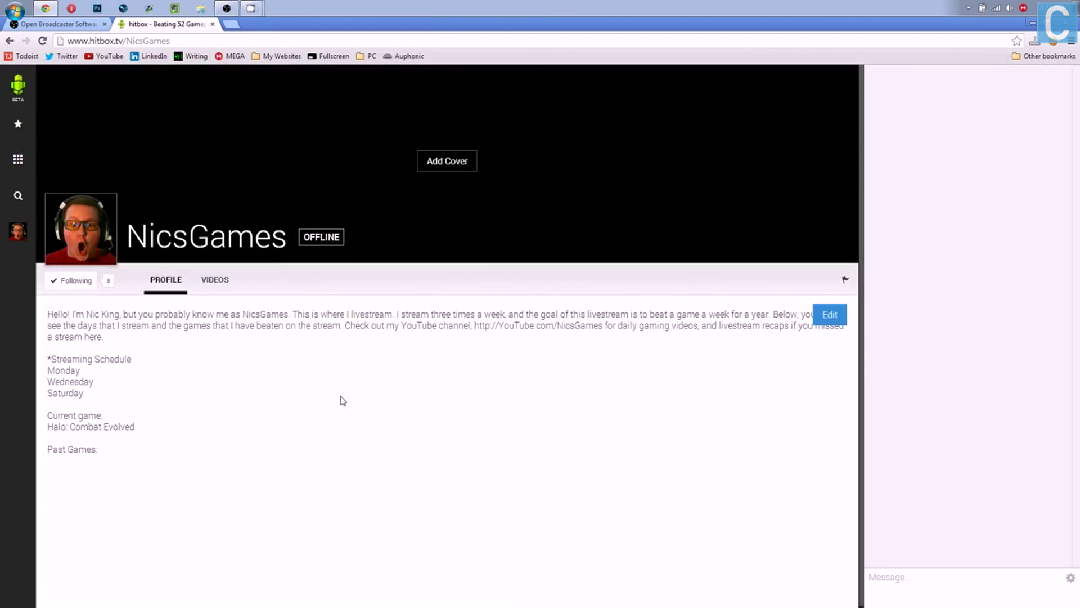